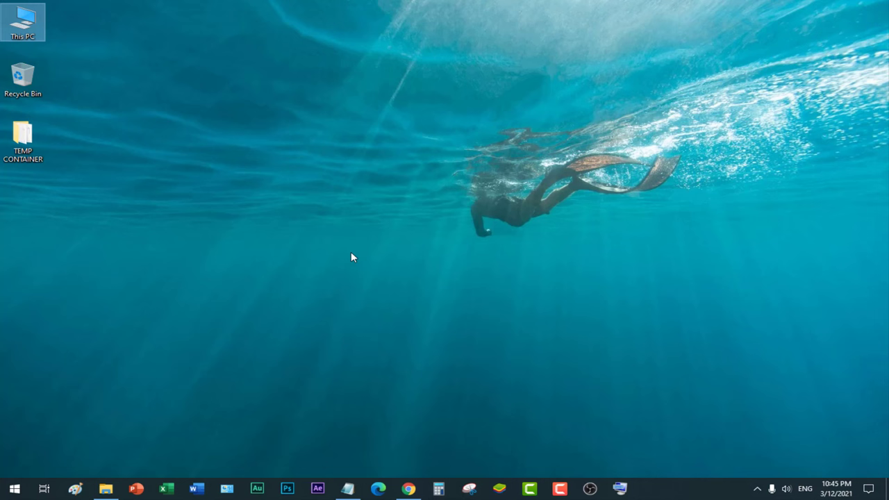
pyautogui.rightClick(125, 236)
pyautogui.click(167, 268)
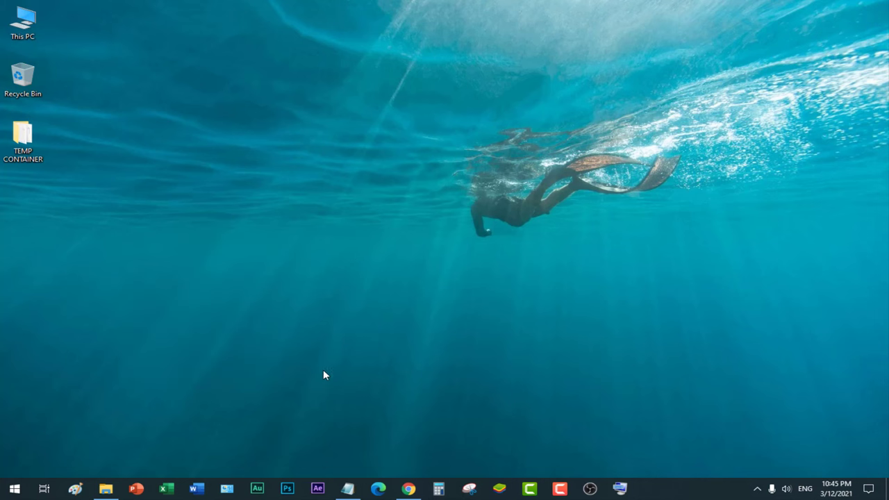
# Open the Remote Desktop settings from This PC's properties, enable Remote Desktop and confirm
pyautogui.rightClick(23, 28)
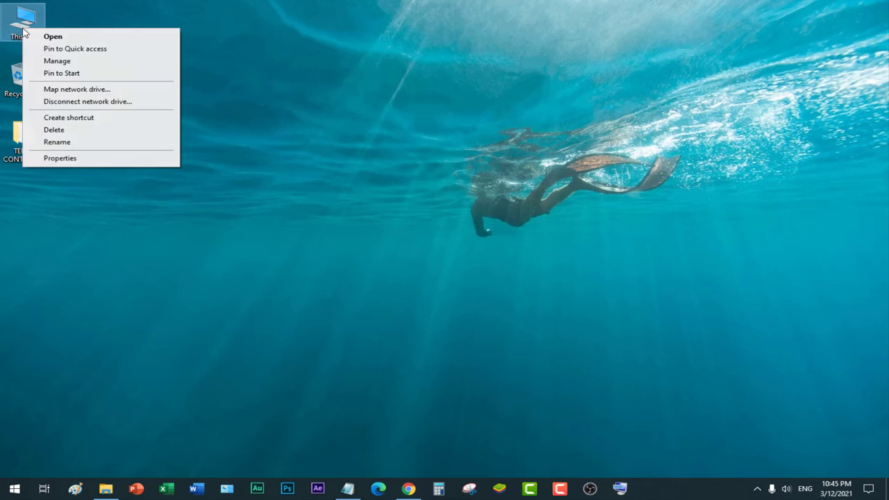
pyautogui.click(116, 160)
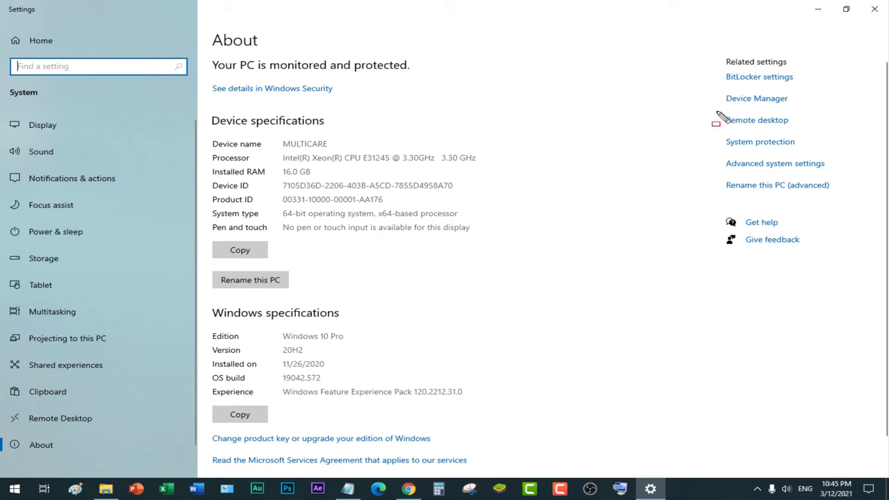
pyautogui.click(771, 123)
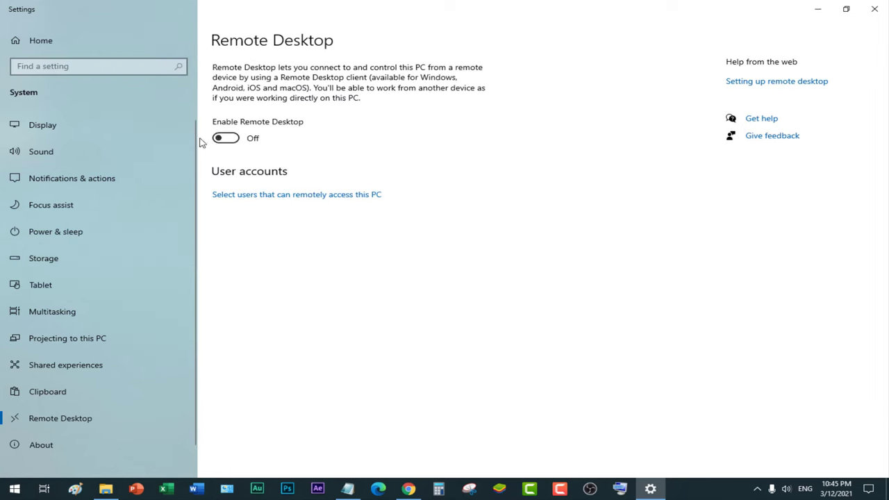
pyautogui.click(227, 138)
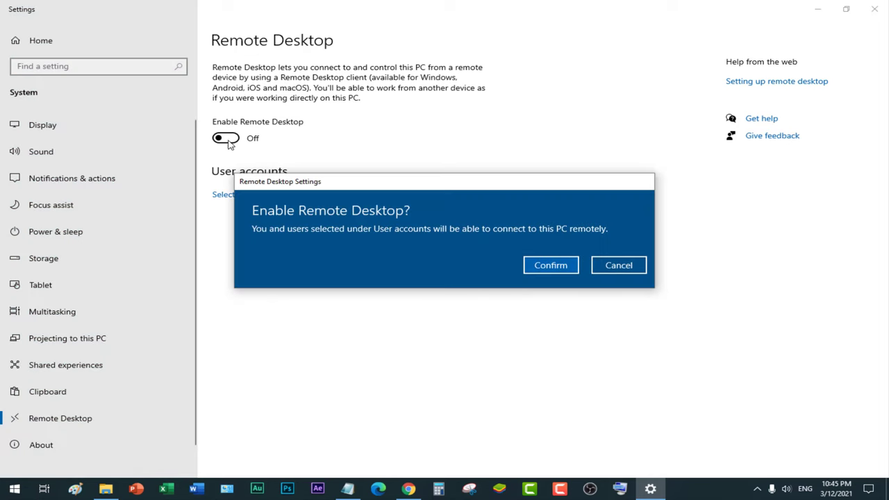
pyautogui.click(570, 270)
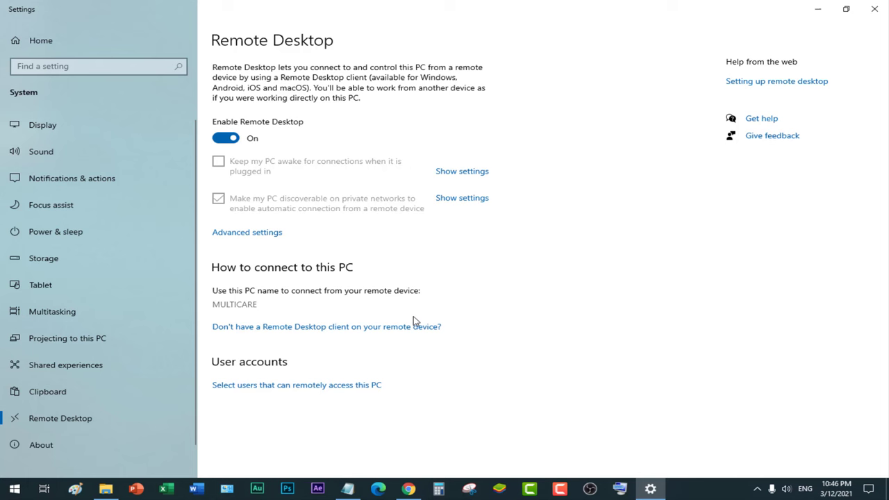
# Disable Remote Desktop on this PC, confirm the change and close the settings window
pyautogui.click(227, 141)
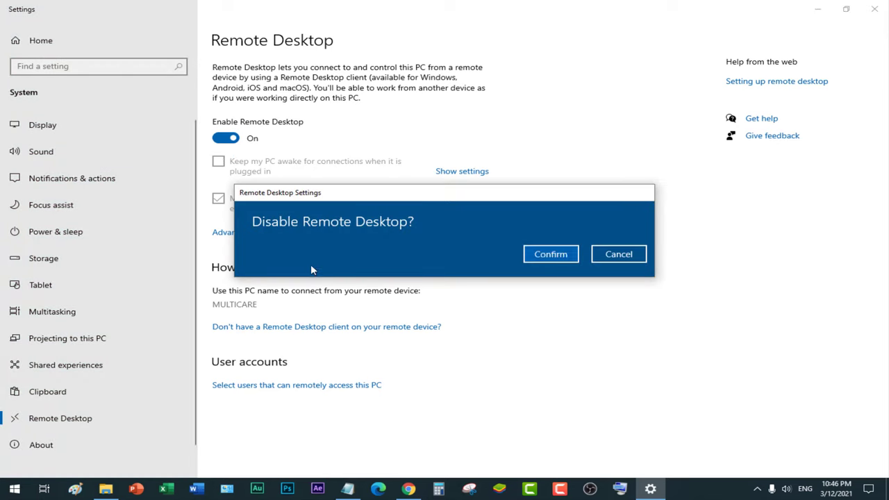
pyautogui.click(548, 256)
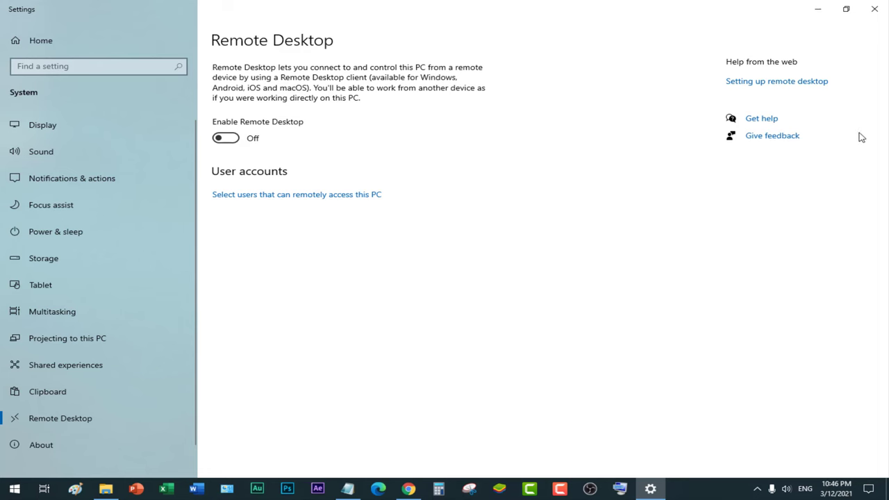
pyautogui.click(874, 10)
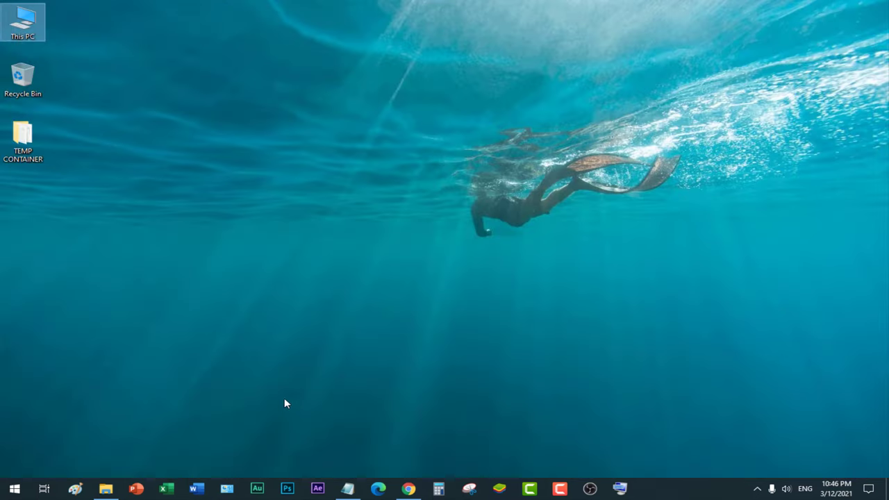
pyautogui.click(14, 489)
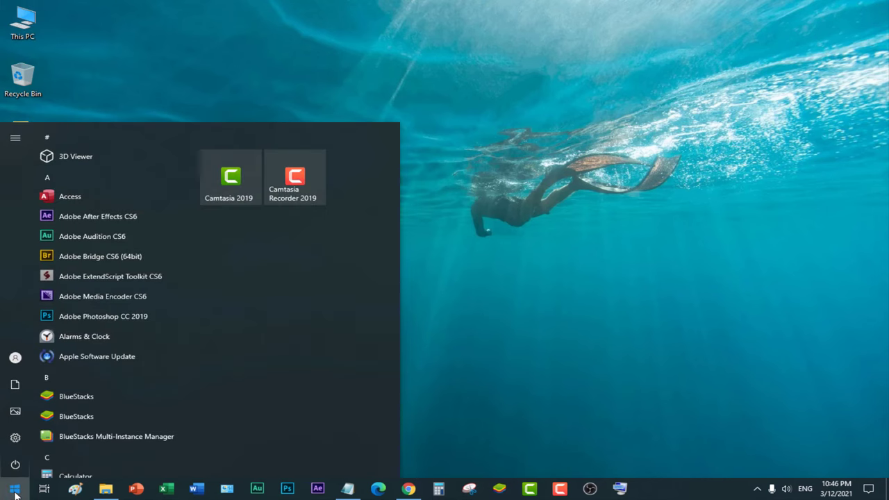
pyautogui.click(522, 361)
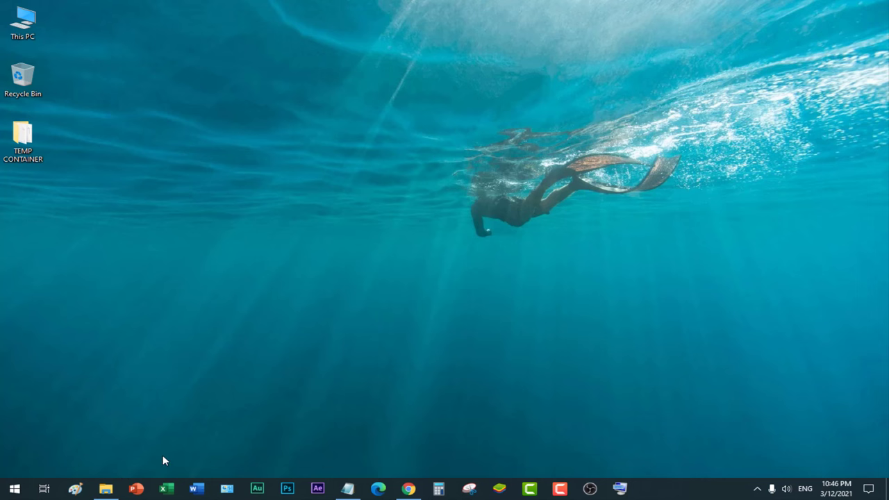
# Search for Remote Desktop Connection, open it and start a connection to the computer synctech
pyautogui.click(14, 489)
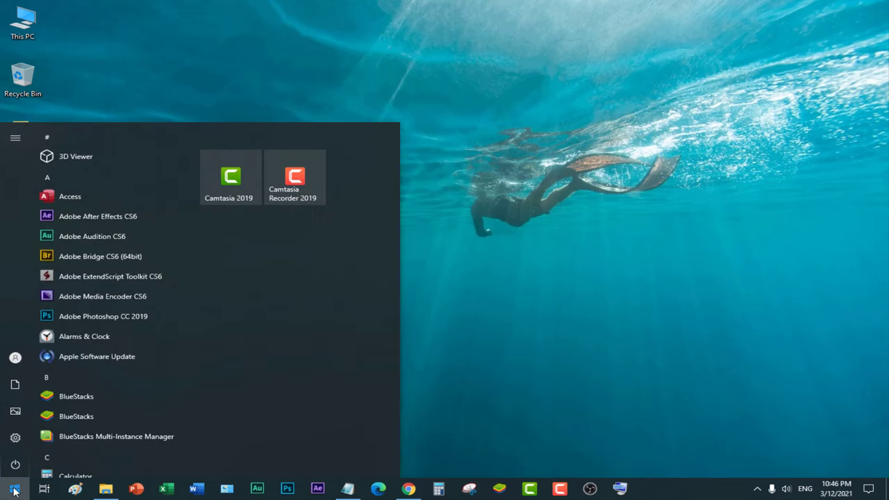
pyautogui.write('remot')
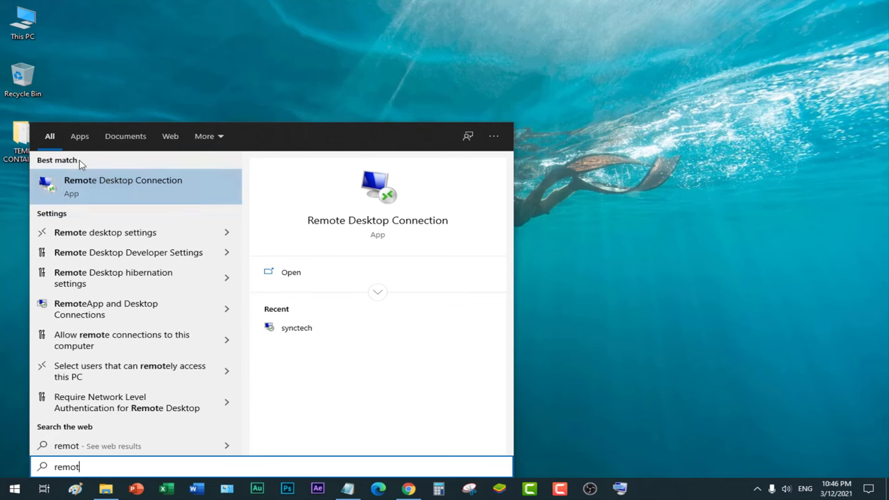
pyautogui.click(125, 193)
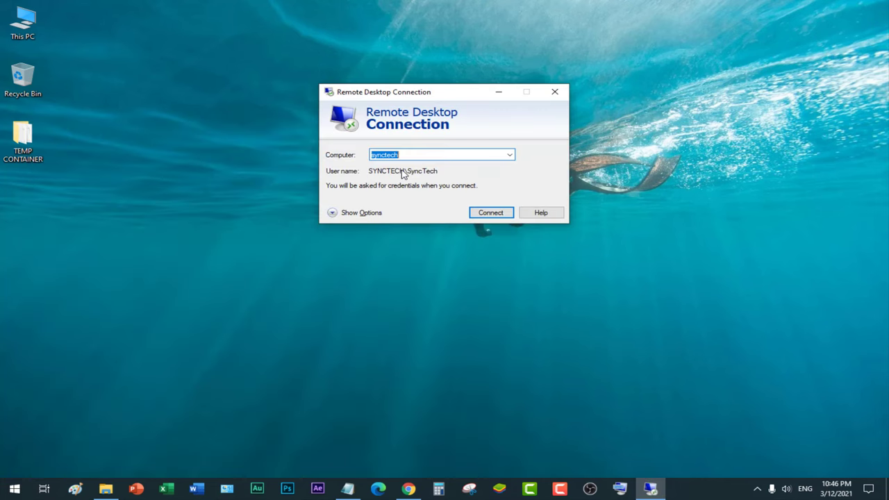
pyautogui.click(415, 154)
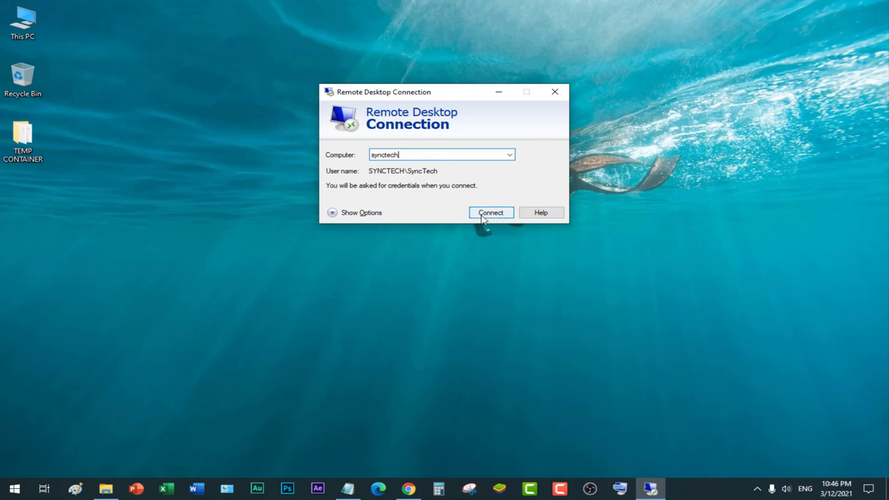
pyautogui.moveTo(420, 154); pyautogui.dragTo(343, 159)
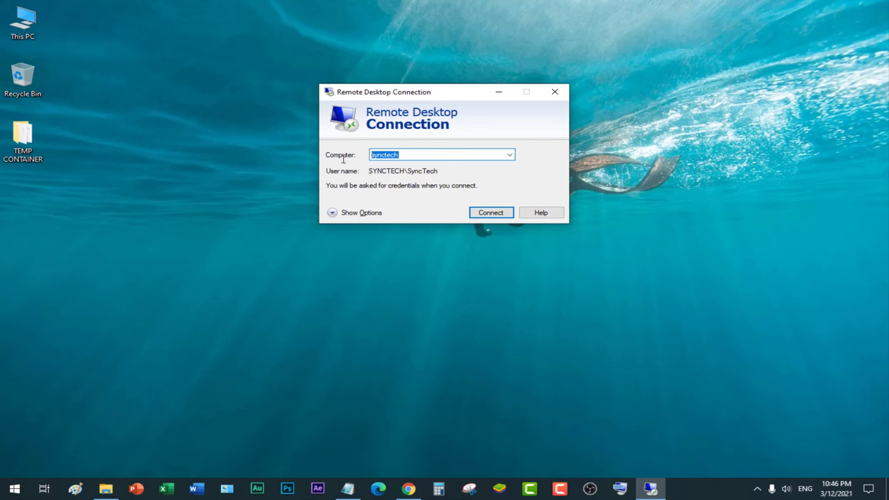
pyautogui.click(491, 212)
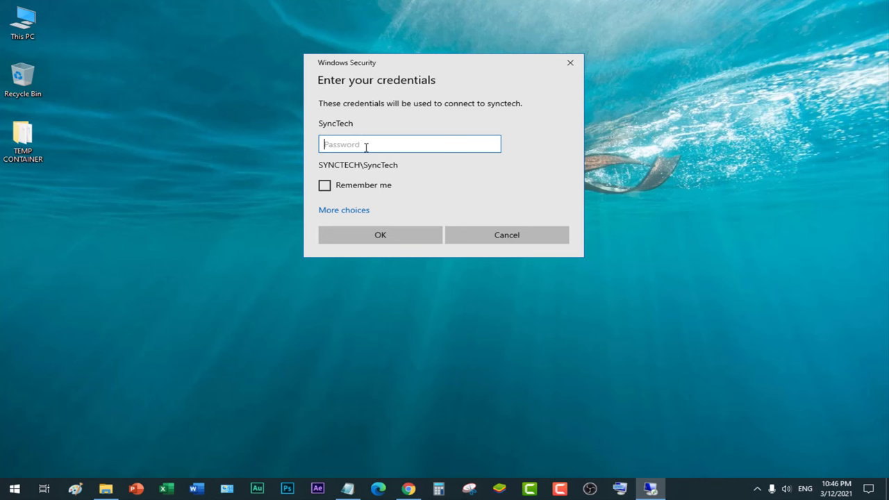
# Enter the account password for the remote computer, have the credentials remembered and submit them
pyautogui.write('••')
pyautogui.click(325, 186)
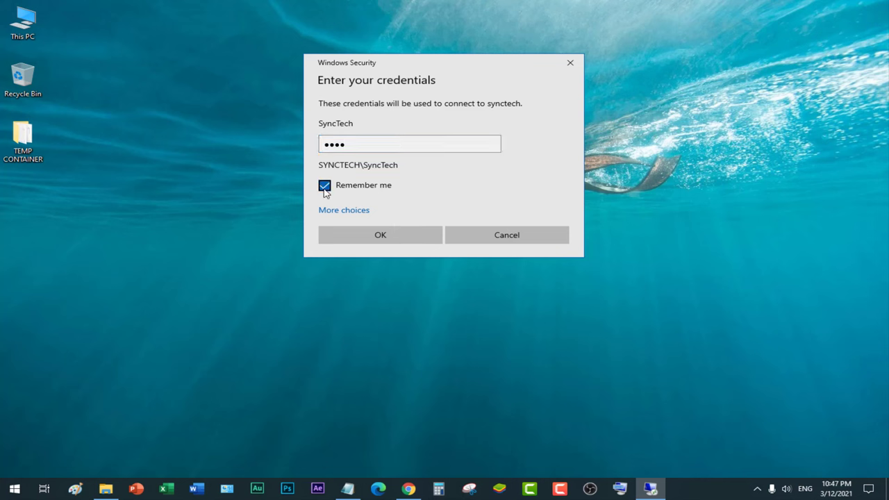
pyautogui.click(386, 238)
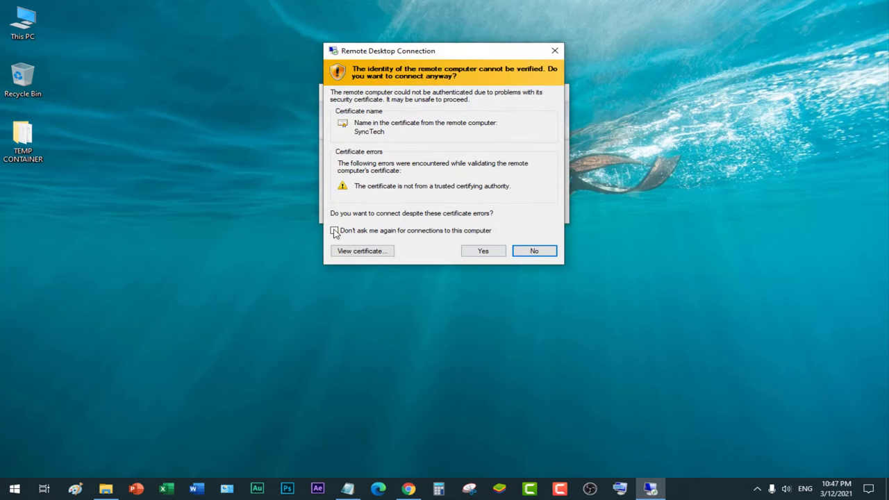
# Accept the remote computer's unverified certificate, suppress further prompts for this computer and connect
pyautogui.moveTo(417, 48); pyautogui.dragTo(451, 37)
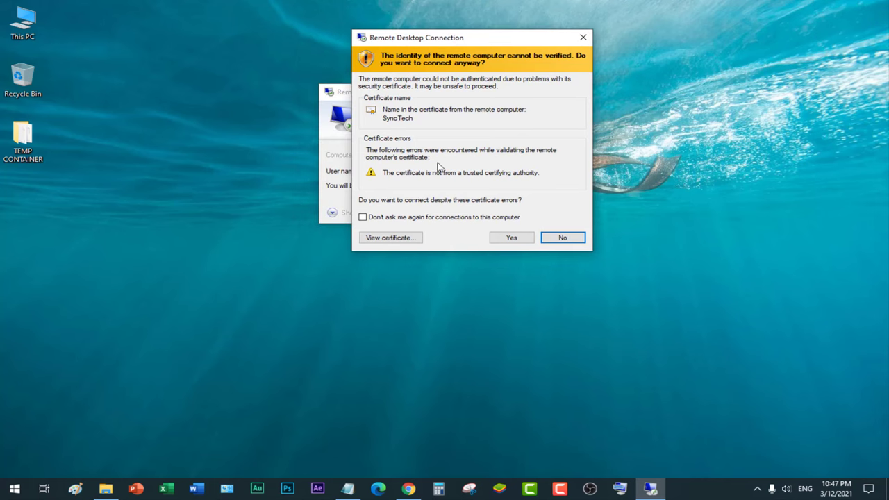
pyautogui.click(362, 216)
pyautogui.click(518, 237)
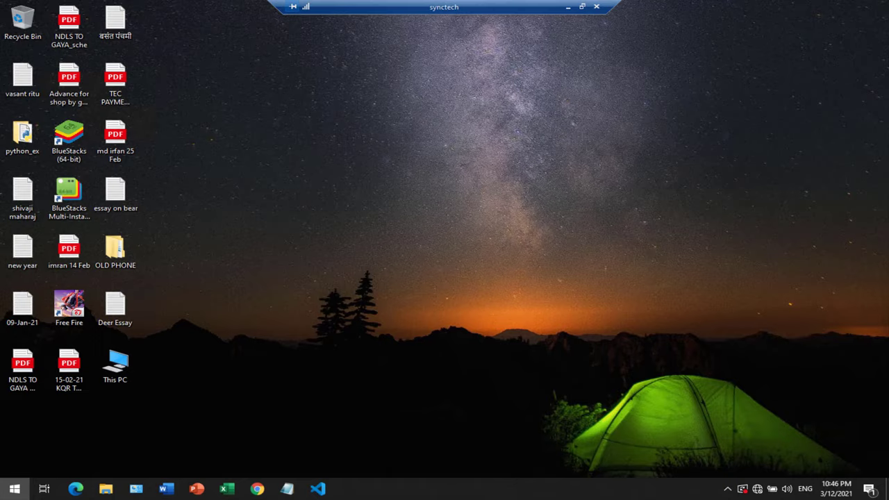
pyautogui.press('super')
pyautogui.click(359, 191)
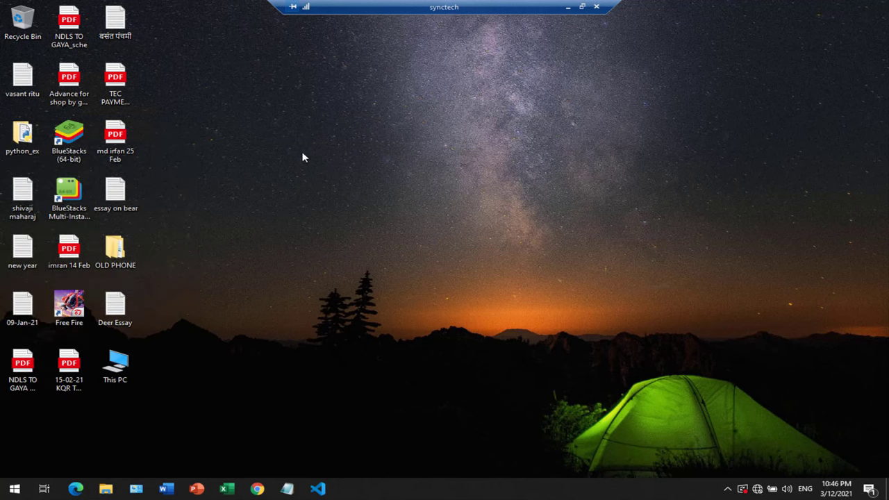
pyautogui.rightClick(289, 128)
pyautogui.click(326, 164)
# Disconnect the remote session using the remote computer's power options
pyautogui.click(14, 489)
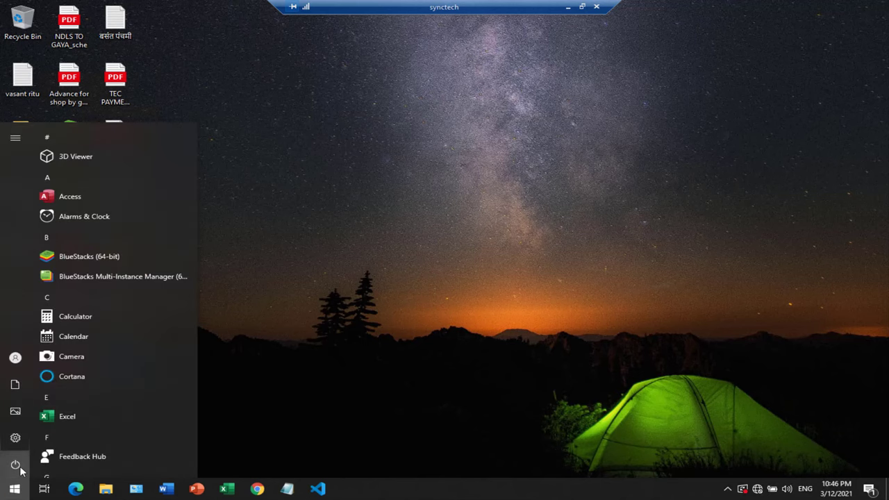
pyautogui.click(20, 468)
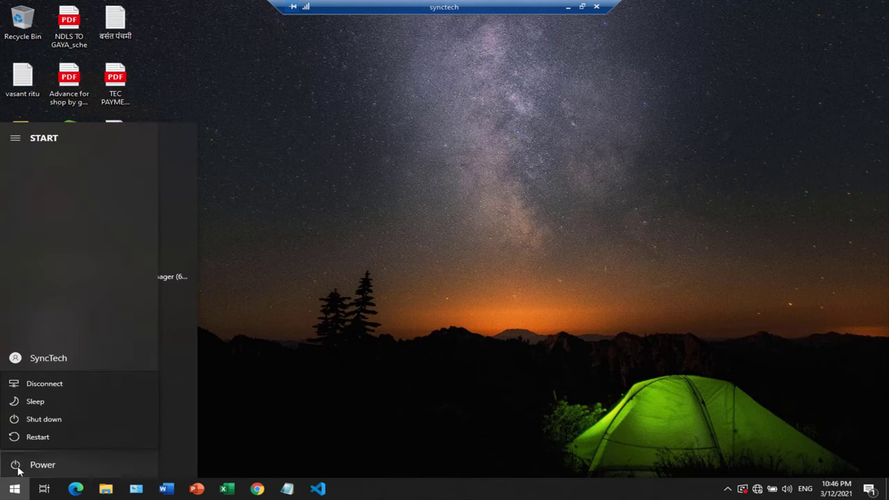
pyautogui.click(50, 390)
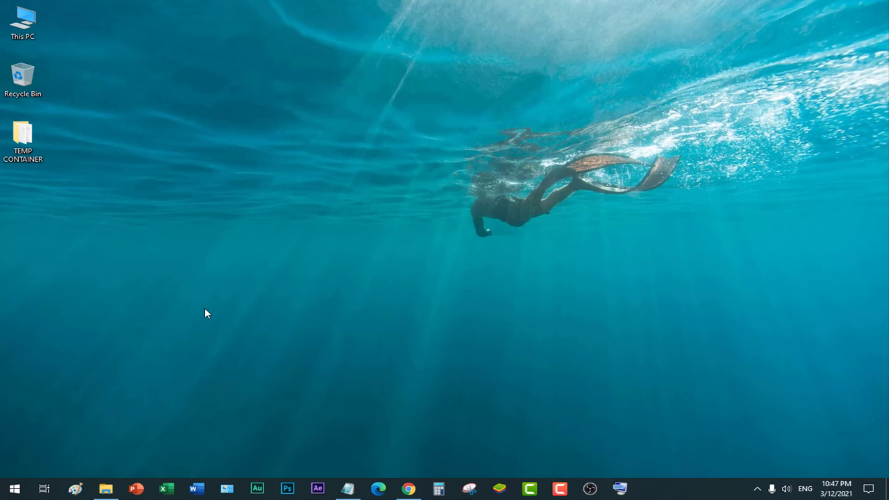
pyautogui.rightClick(246, 227)
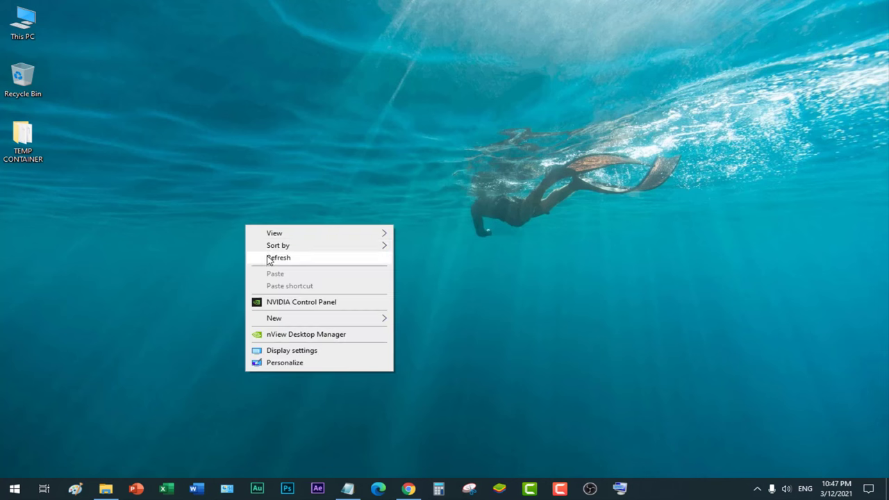
pyautogui.click(263, 256)
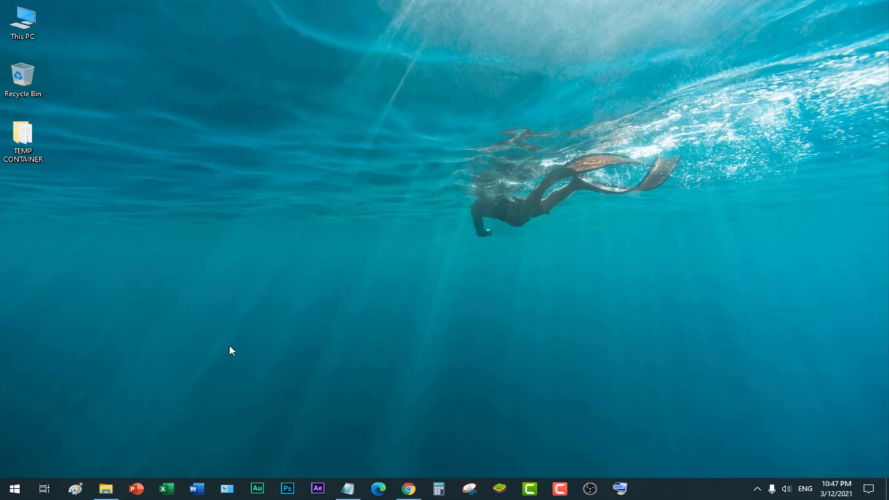
# Reopen Remote Desktop Connection and reconnect to the computer synctech with the saved credentials
pyautogui.click(14, 489)
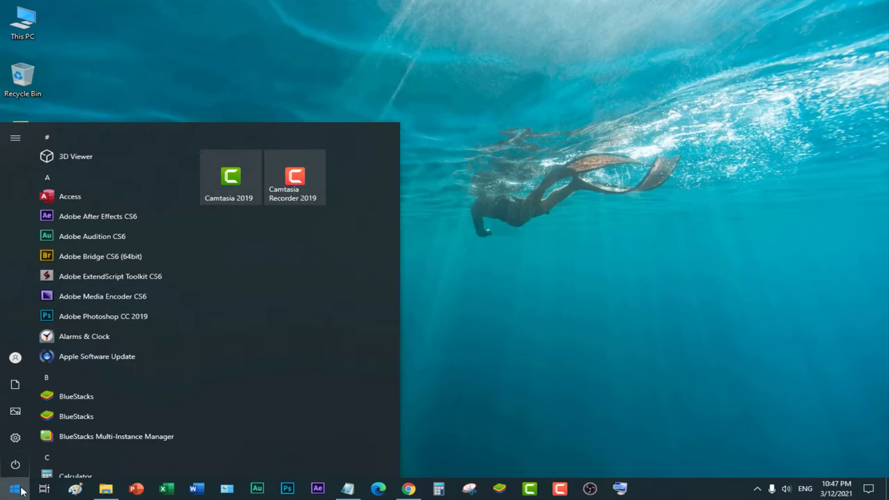
pyautogui.write('remo')
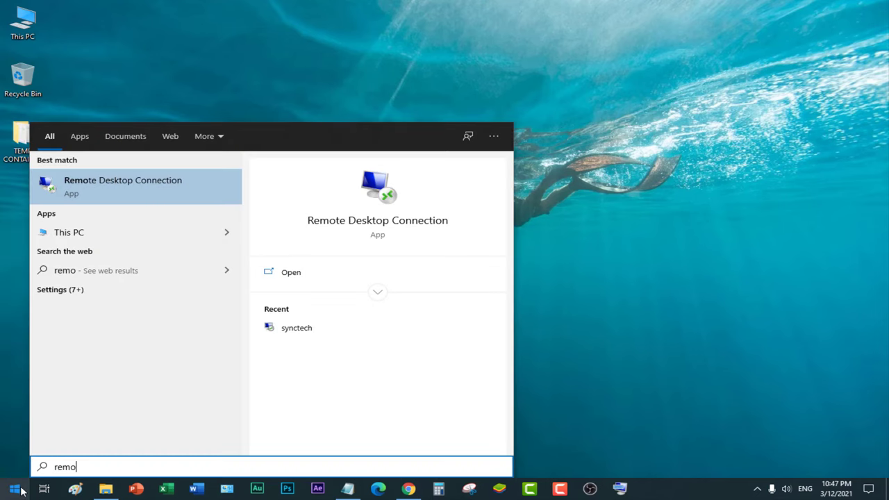
pyautogui.click(133, 189)
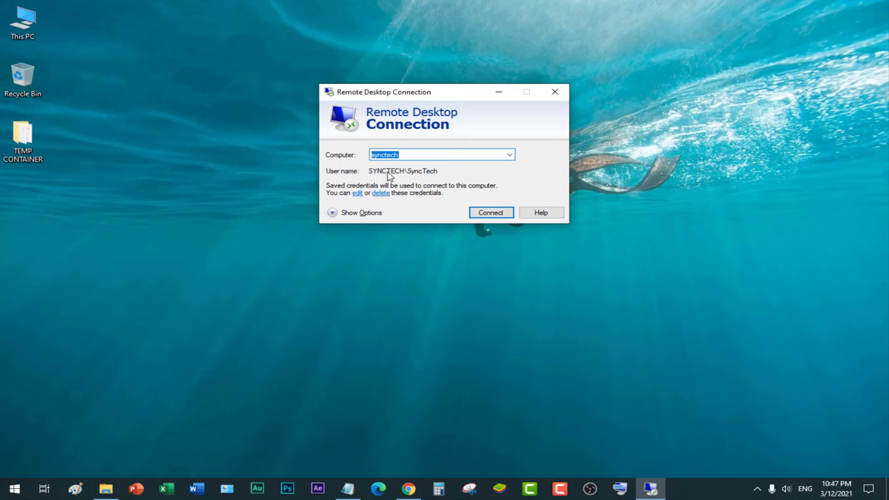
pyautogui.click(489, 212)
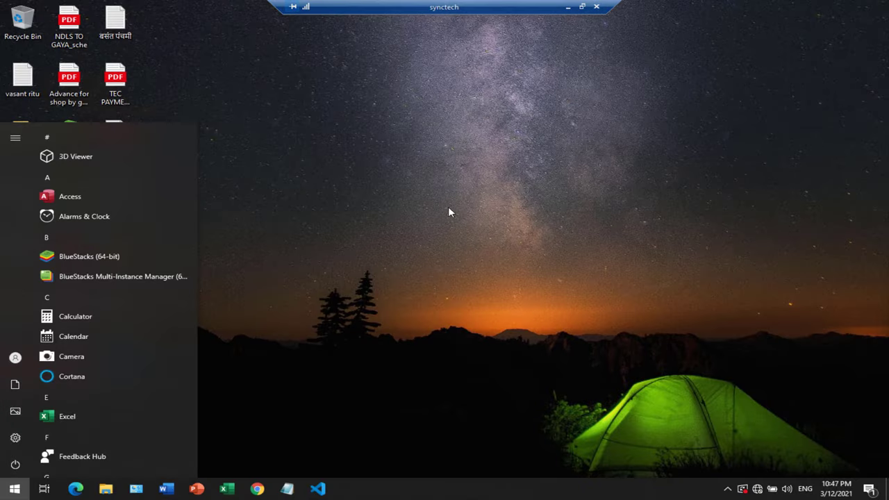
# View the remote computer's Remote Desktop settings from its This PC properties, and minimise the remote session
pyautogui.rightClick(409, 203)
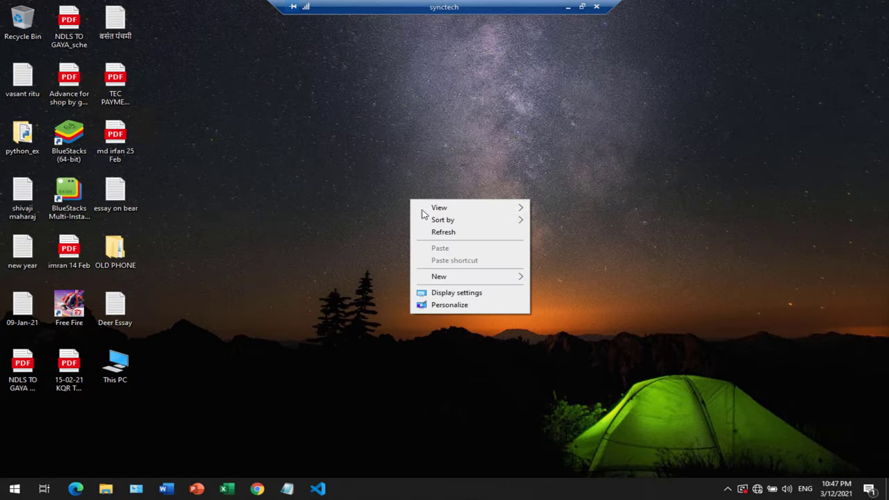
pyautogui.click(194, 283)
pyautogui.rightClick(125, 366)
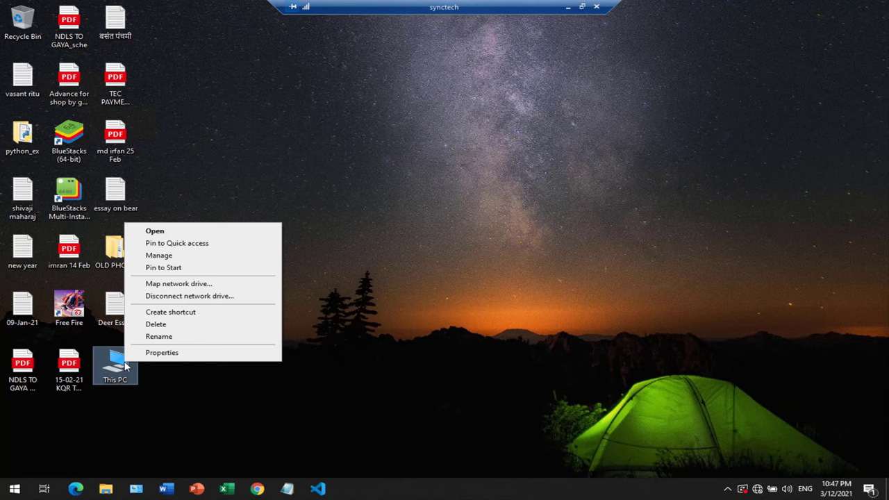
pyautogui.click(179, 353)
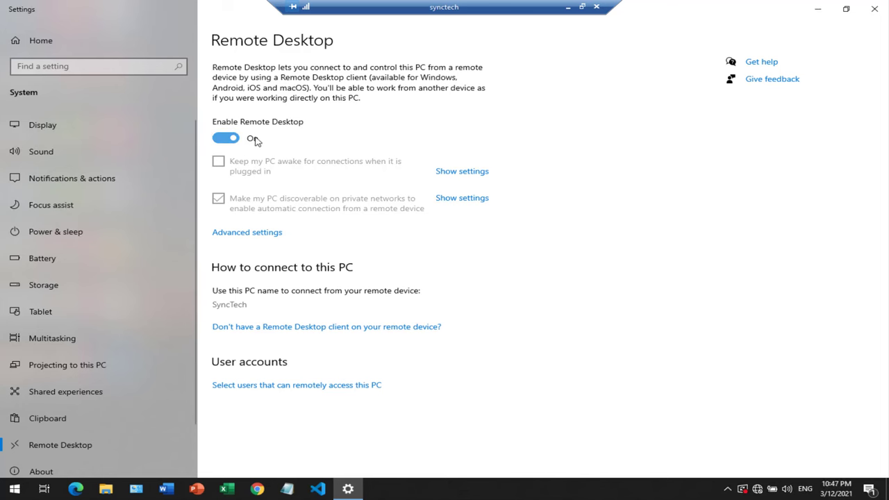
pyautogui.click(568, 7)
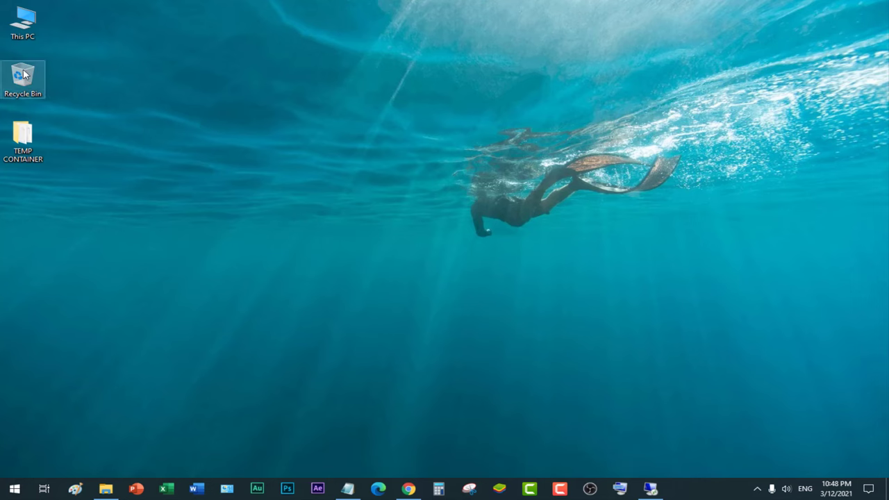
# View the local computer's Remote Desktop settings from its This PC properties, close Settings and refresh the desktop
pyautogui.rightClick(20, 29)
pyautogui.click(73, 161)
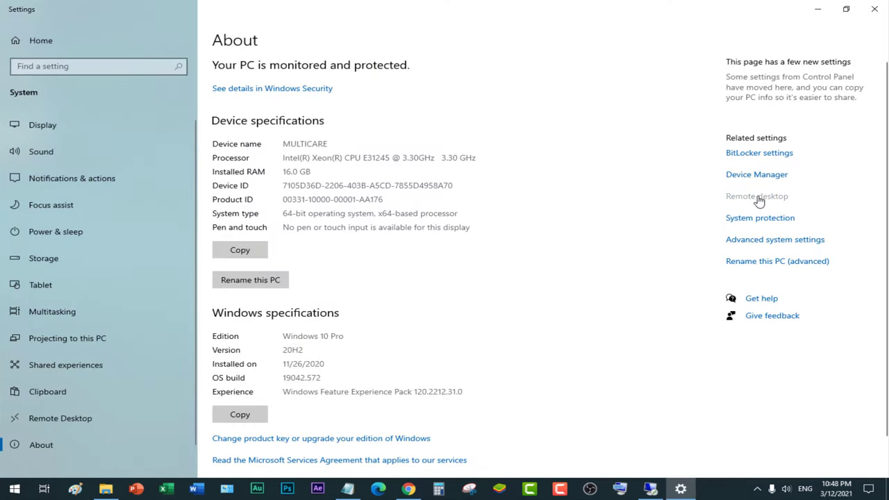
pyautogui.click(757, 197)
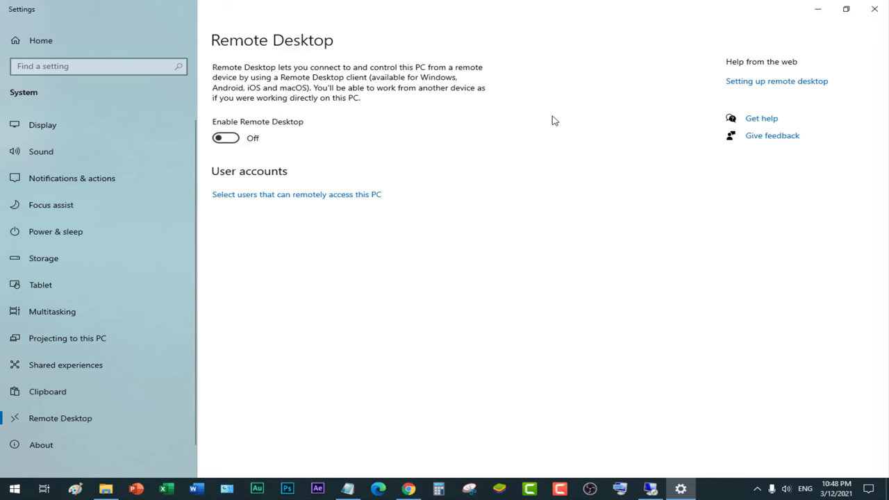
pyautogui.click(875, 9)
pyautogui.rightClick(349, 166)
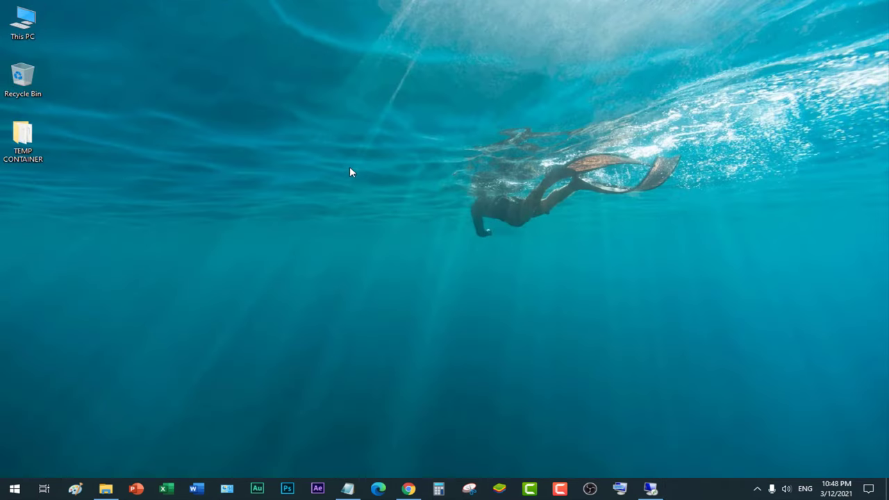
pyautogui.click(398, 202)
# Return to the synctech remote session, close its Settings window, and disconnect the session from the connection bar, confirming the disconnection
pyautogui.click(651, 489)
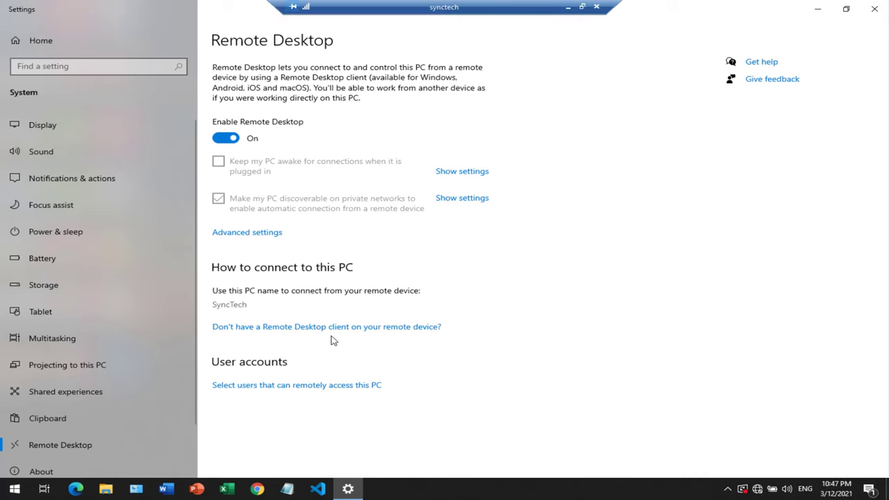
pyautogui.hotkey('alt', 'F4')
pyautogui.click(14, 489)
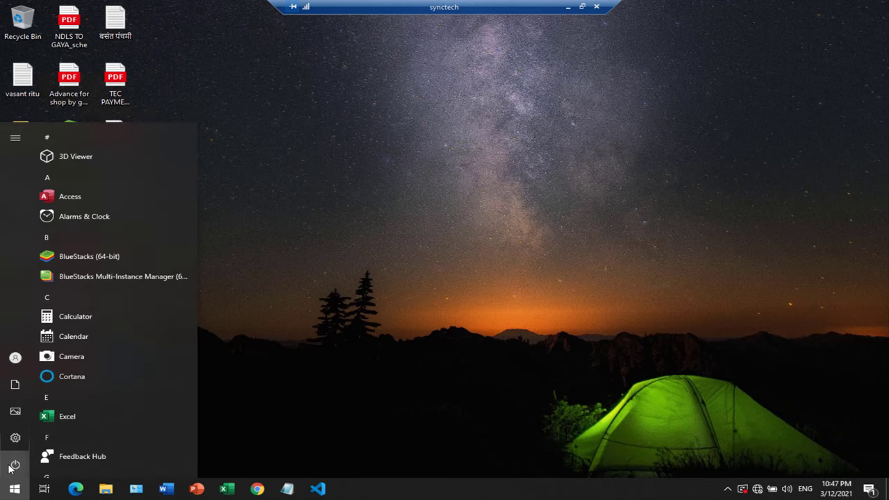
pyautogui.click(14, 464)
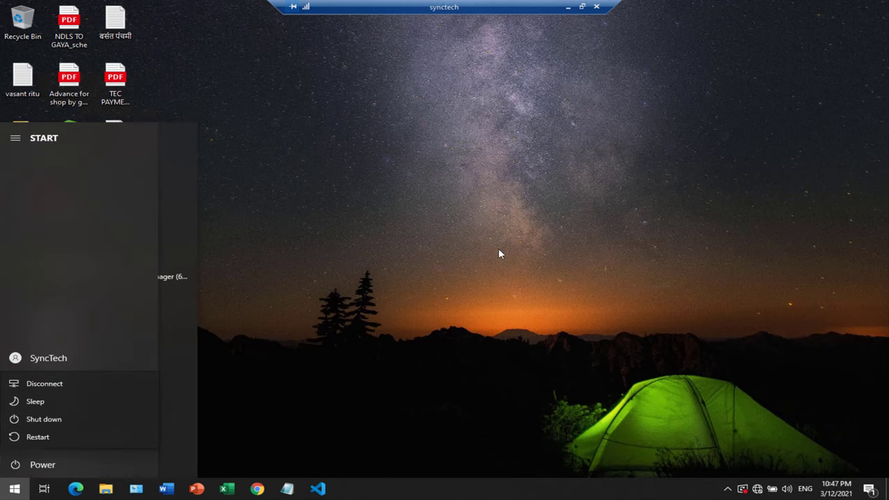
pyautogui.click(596, 6)
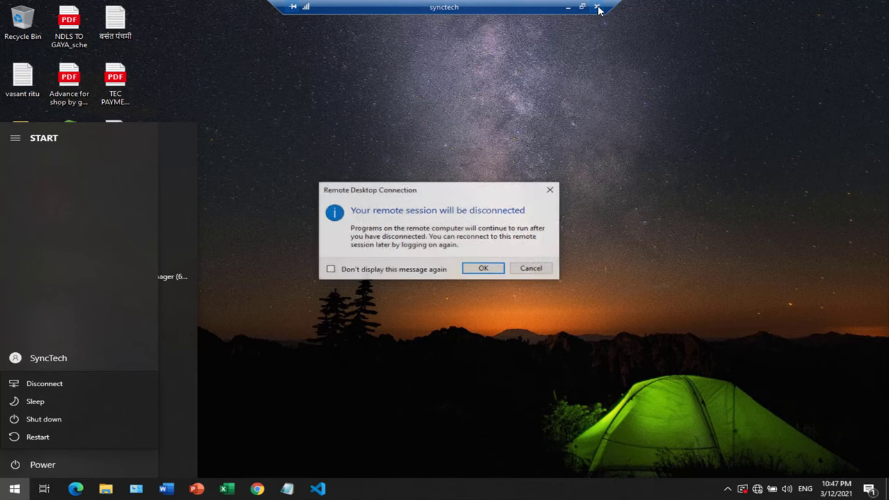
pyautogui.click(484, 268)
pyautogui.rightClick(341, 225)
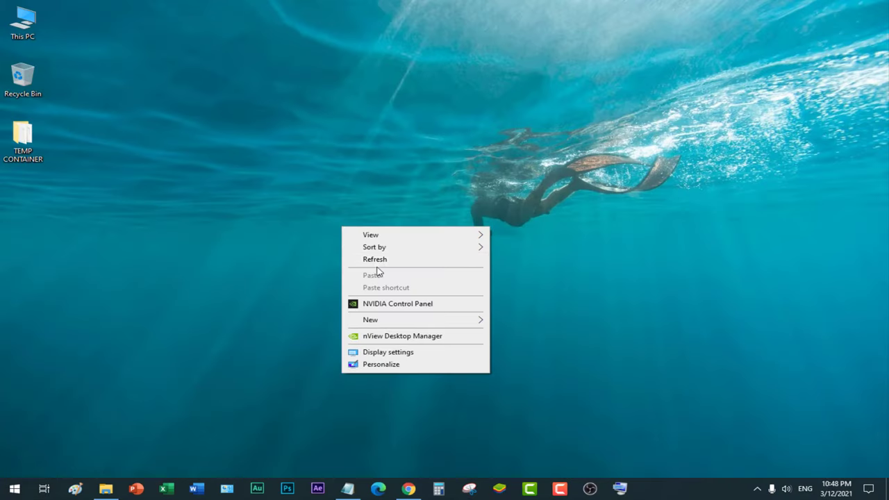
pyautogui.click(379, 261)
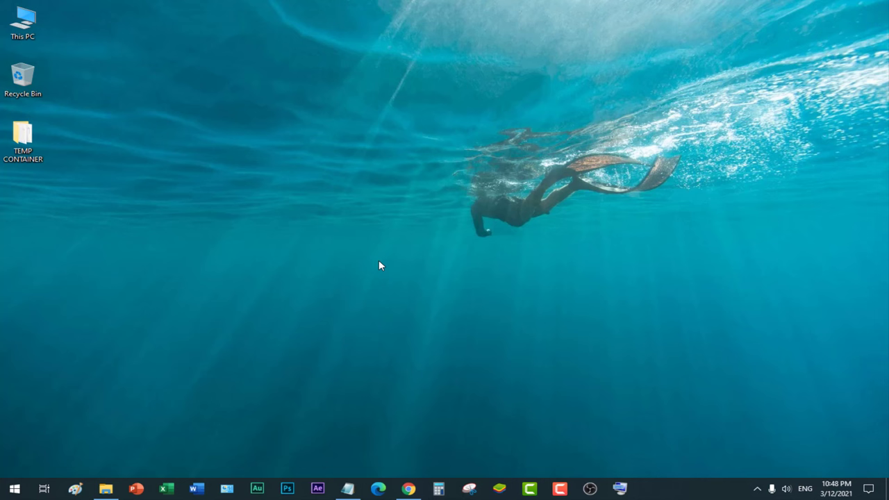